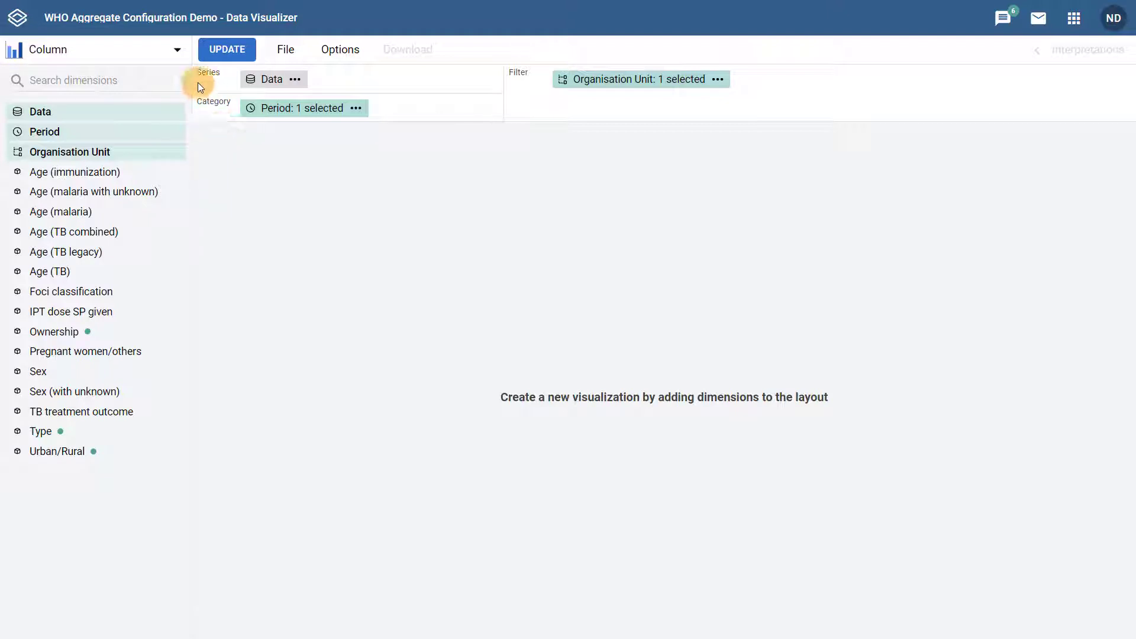
Keep Column as the visualization type and close the chart-type list.
{"action": "left_click", "coordinate": [179, 51]}
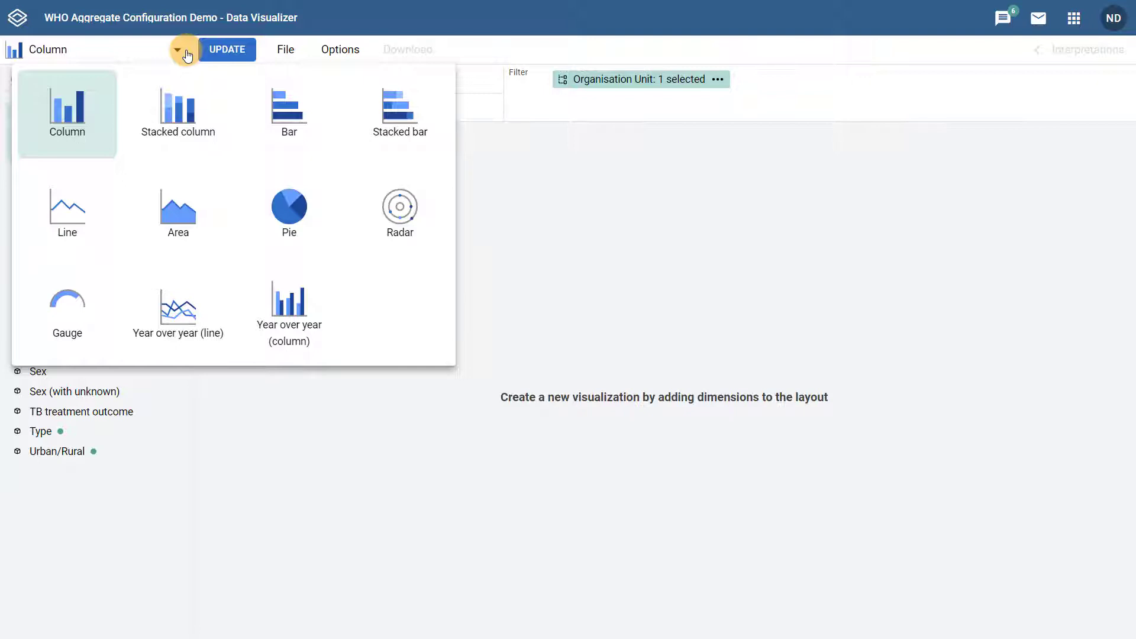
{"action": "left_click", "coordinate": [85, 112]}
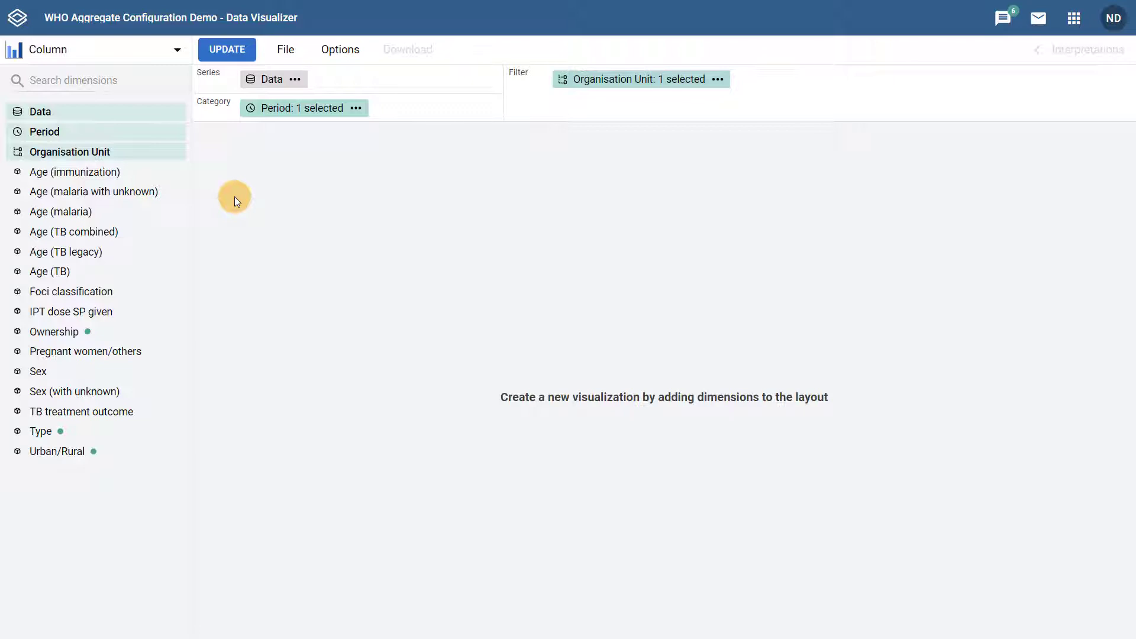
List the HIV-group data elements in the Data dialog, with Data elements as the data type.
{"action": "left_click", "coordinate": [41, 112]}
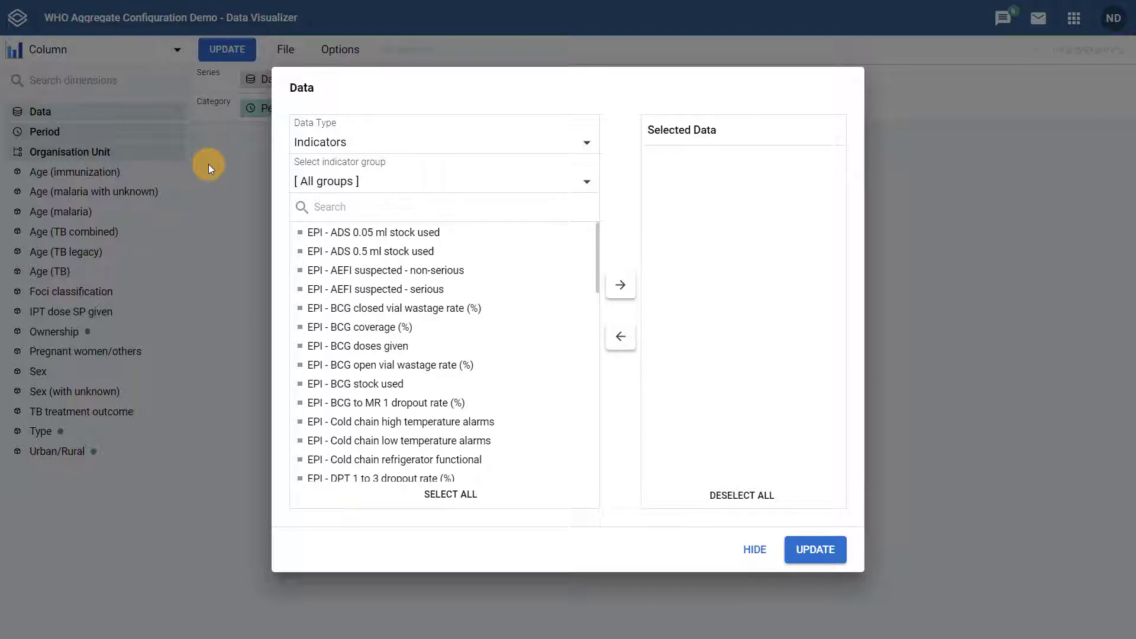
{"action": "left_click", "coordinate": [320, 143]}
{"action": "left_click", "coordinate": [335, 184]}
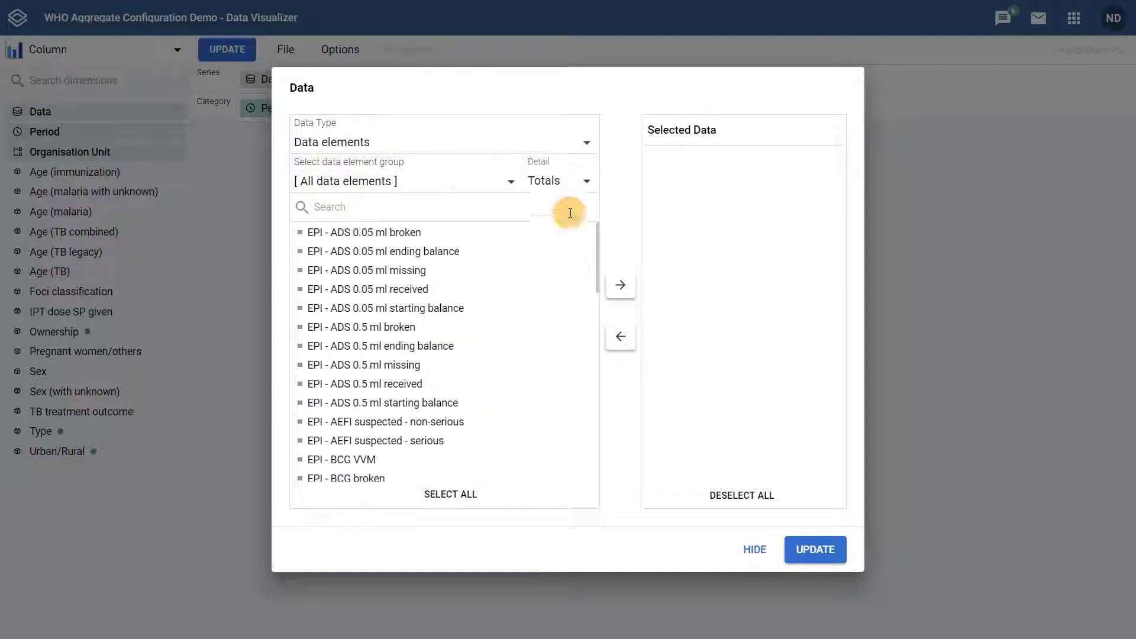
{"action": "left_click", "coordinate": [443, 185]}
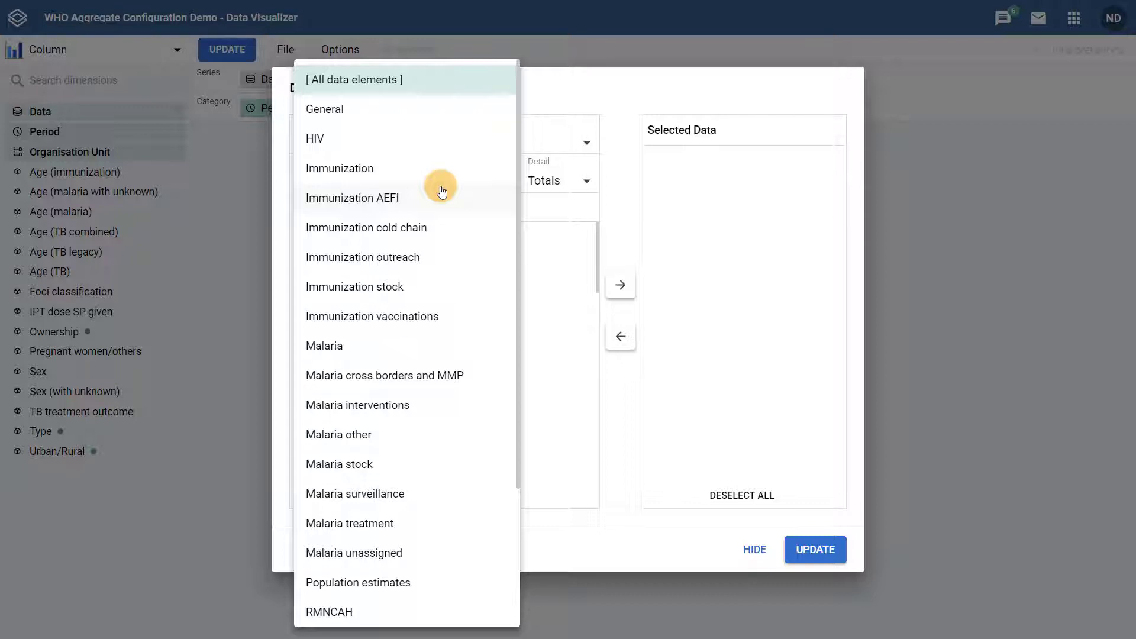
{"action": "left_click", "coordinate": [387, 142]}
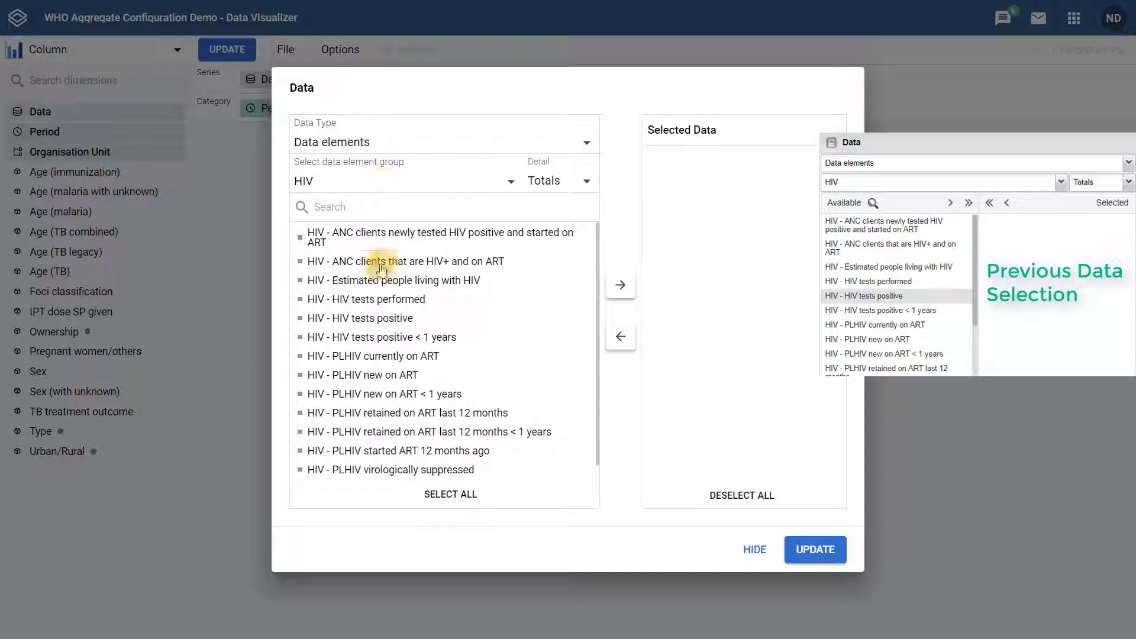
Select HIV tests positive, PLHIV new on ART and PLHIV retained on ART last 12 months as data.
{"action": "left_click", "coordinate": [391, 301]}
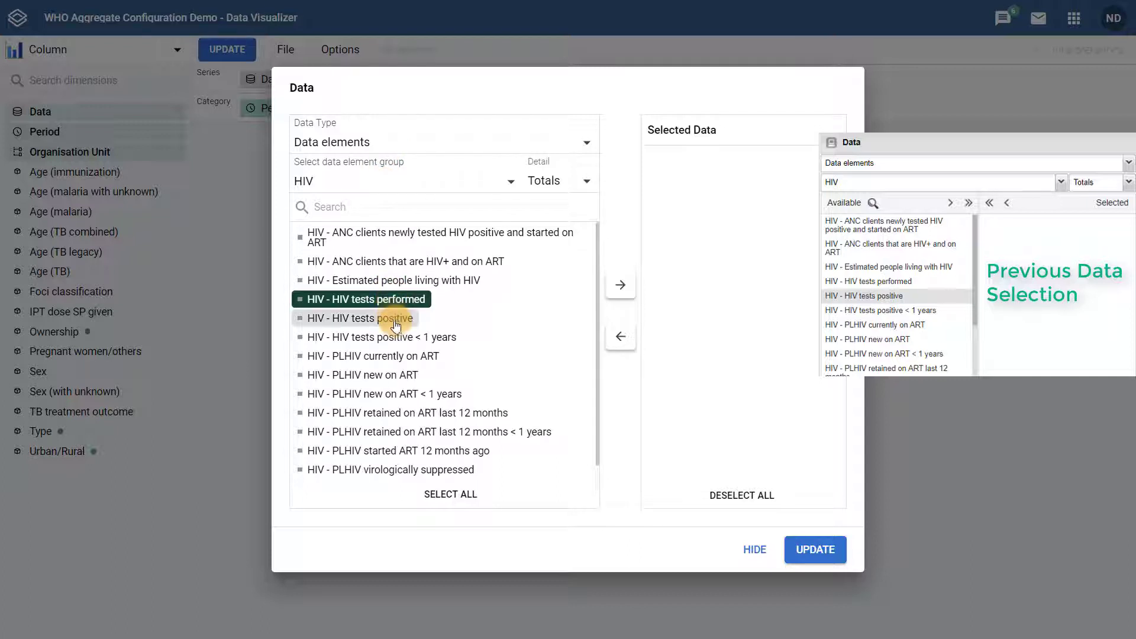
{"action": "left_click", "coordinate": [395, 326]}
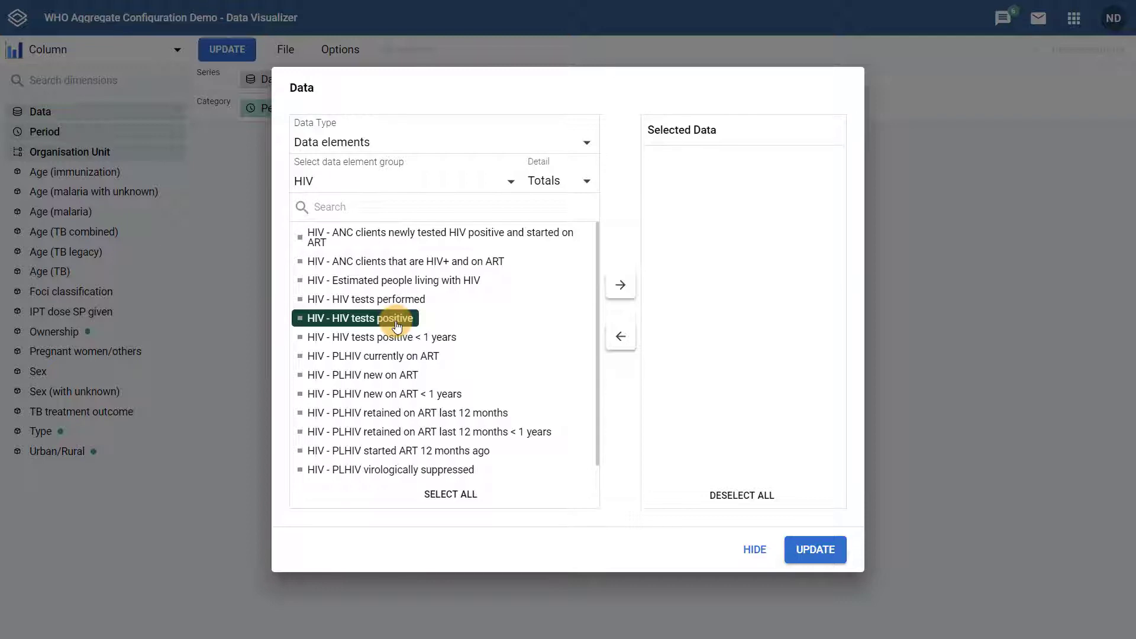
{"action": "double_click", "coordinate": [397, 320]}
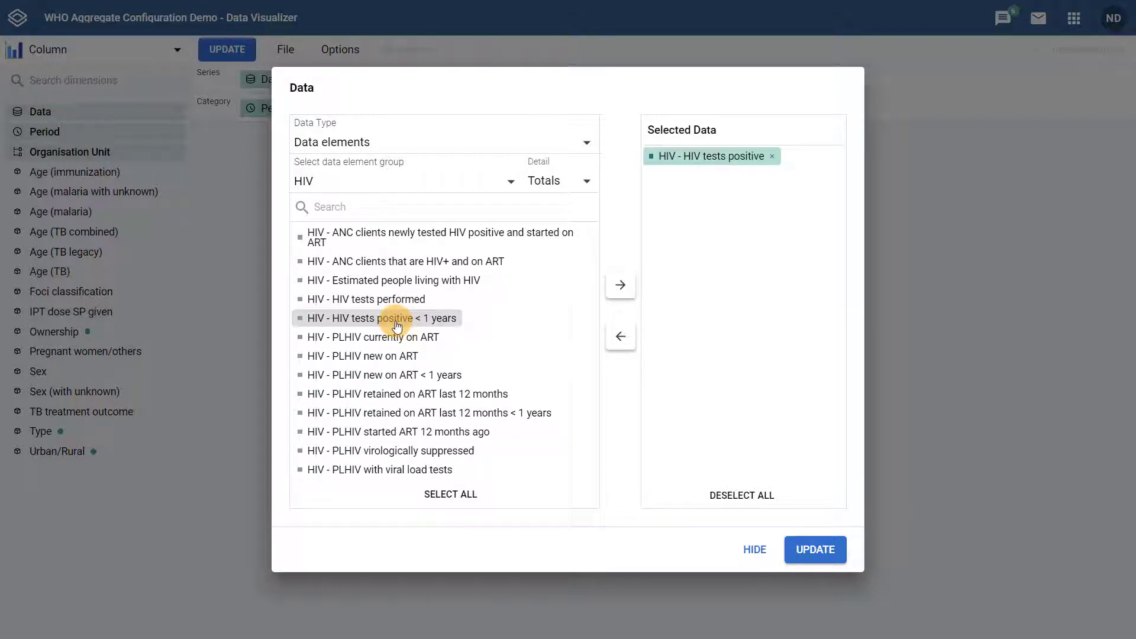
{"action": "left_click", "coordinate": [395, 355]}
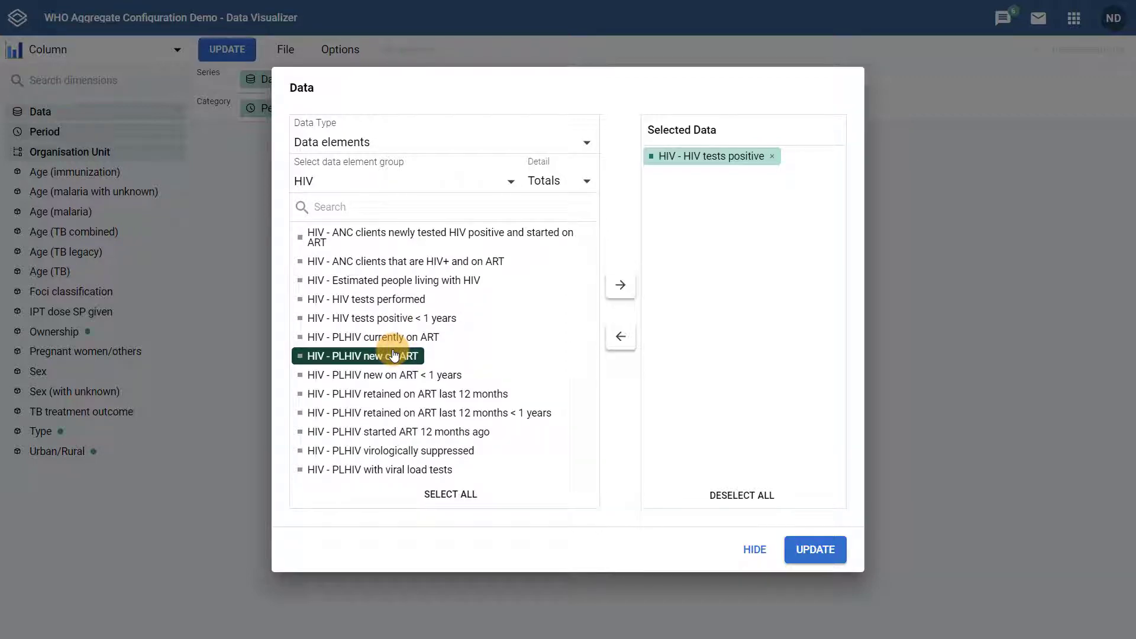
{"action": "left_click", "coordinate": [619, 285]}
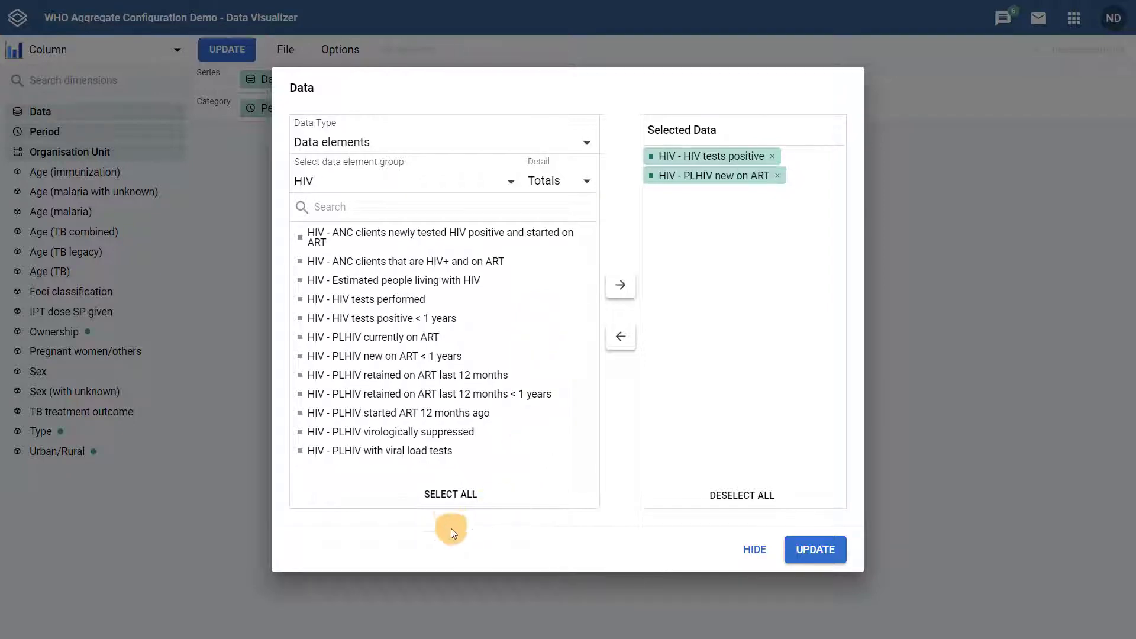
{"action": "left_click", "coordinate": [453, 497]}
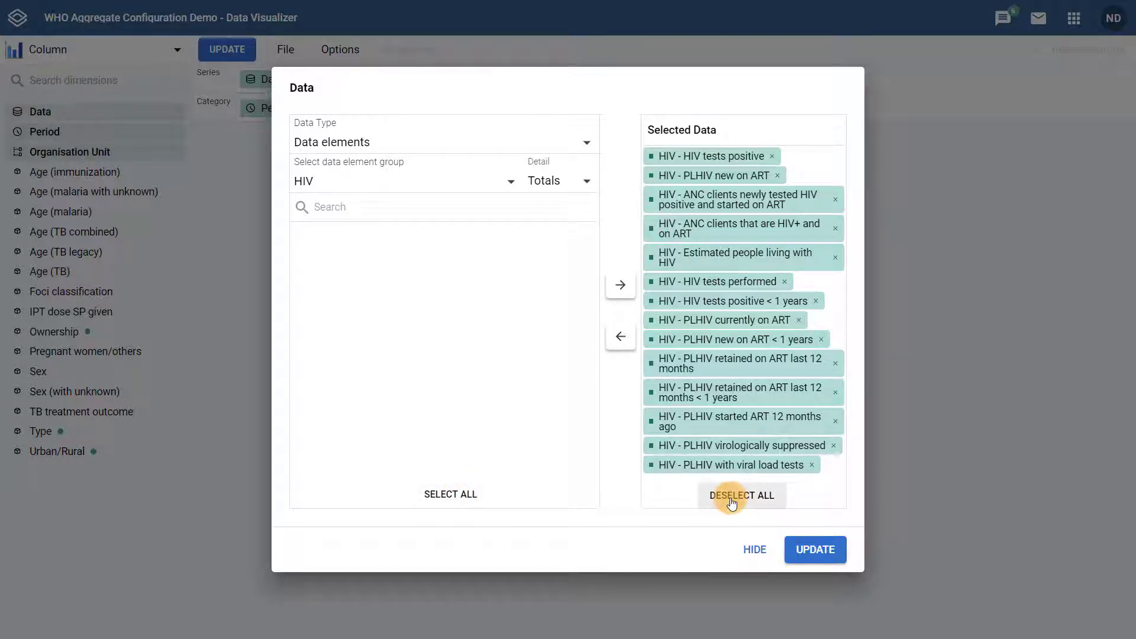
{"action": "left_click", "coordinate": [710, 499]}
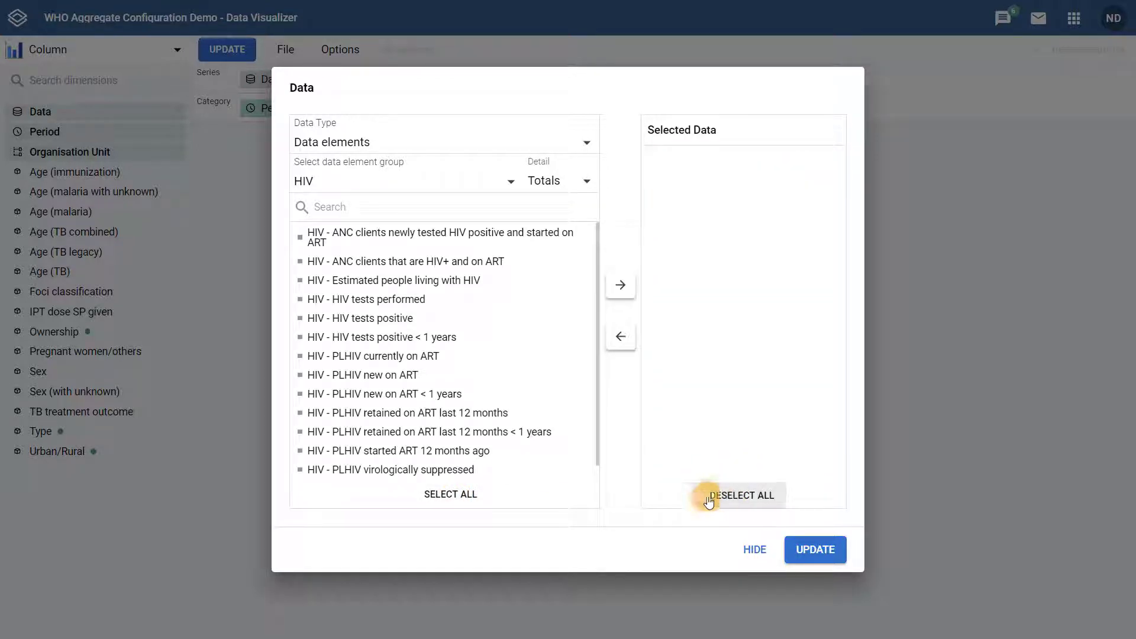
{"action": "double_click", "coordinate": [374, 321]}
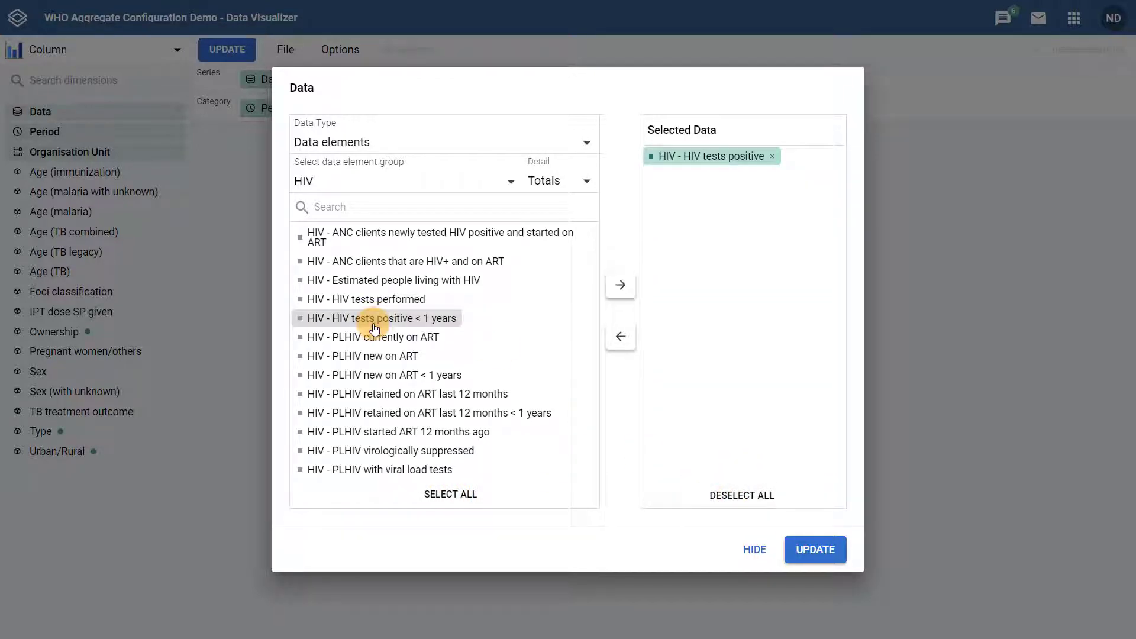
{"action": "double_click", "coordinate": [376, 356]}
{"action": "double_click", "coordinate": [396, 375]}
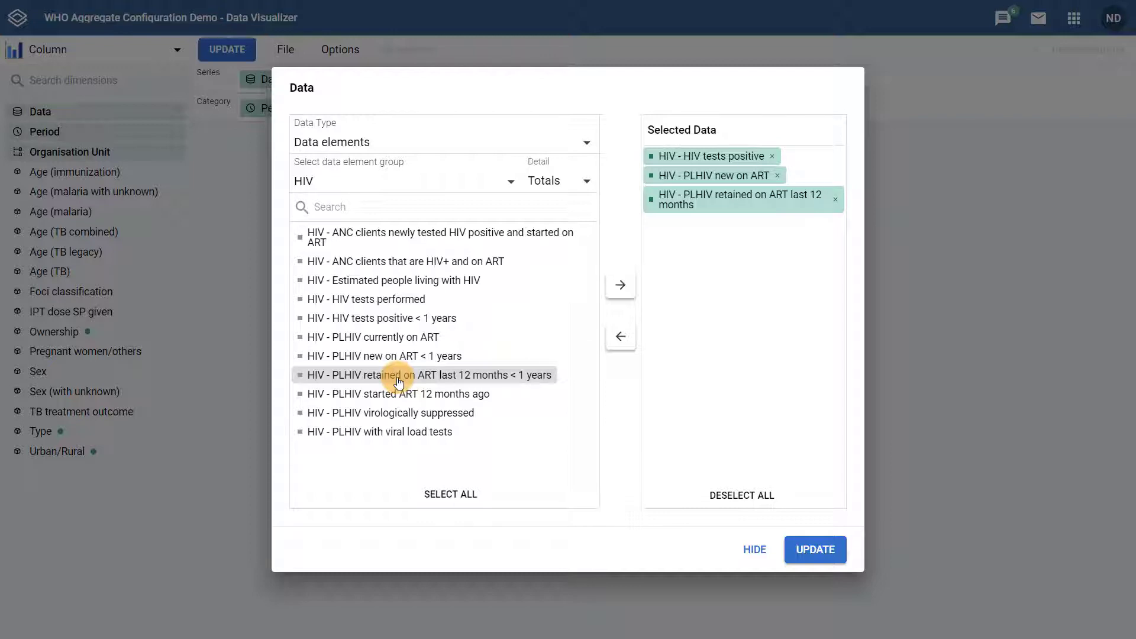
{"action": "left_click", "coordinate": [756, 551]}
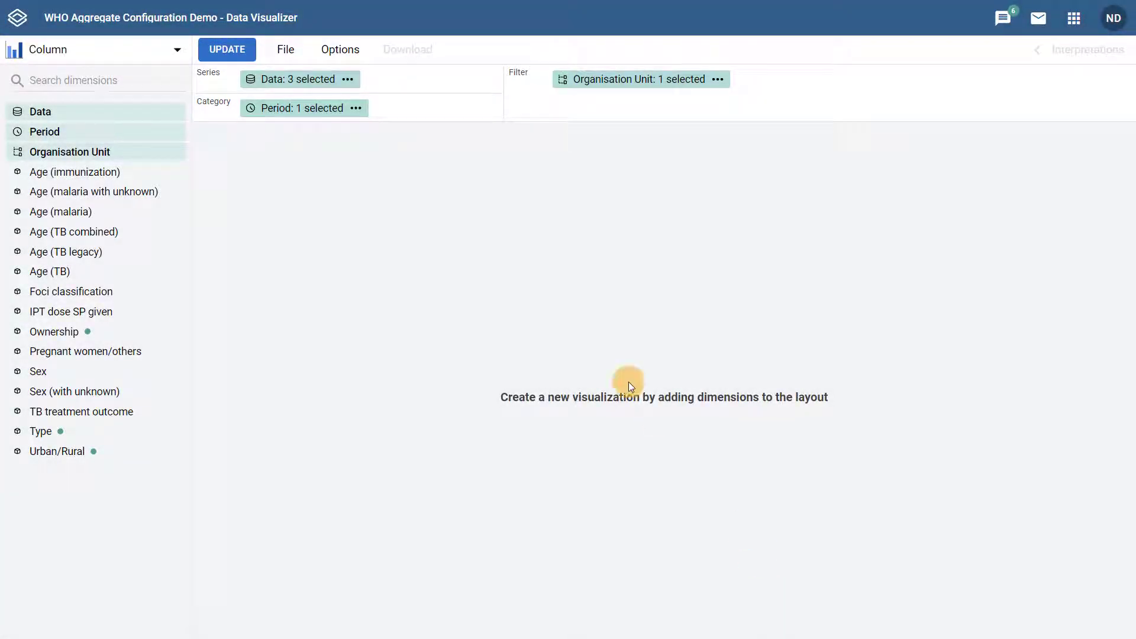
Bring up the Period dialog, showing Last 12 months as the selected relative period.
{"action": "mouse_move", "coordinate": [284, 80]}
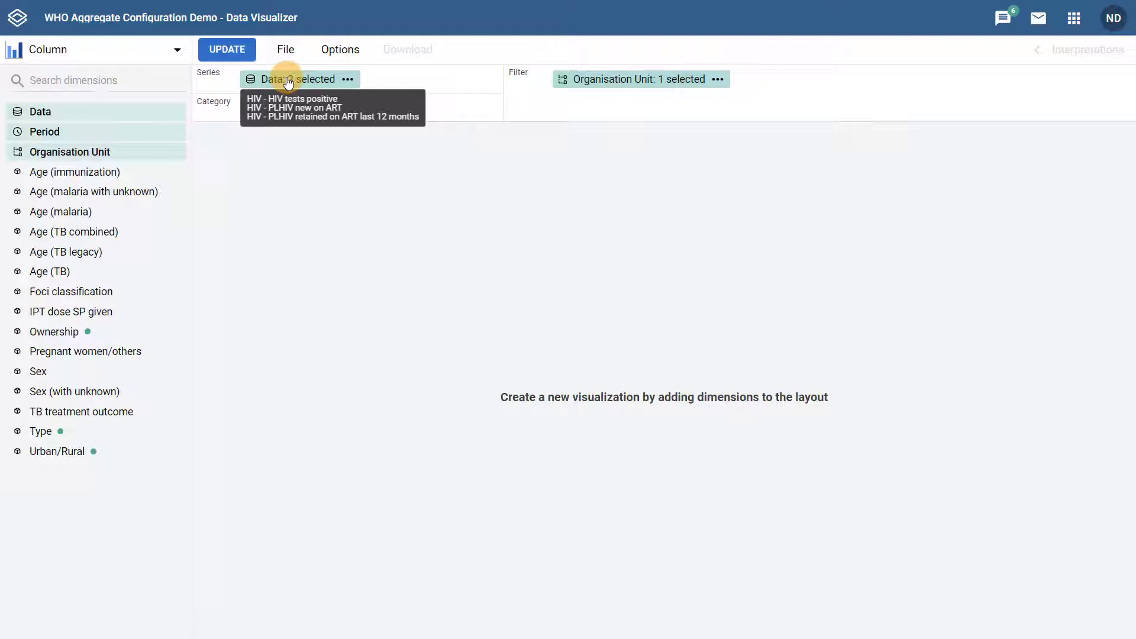
{"action": "left_click", "coordinate": [41, 134]}
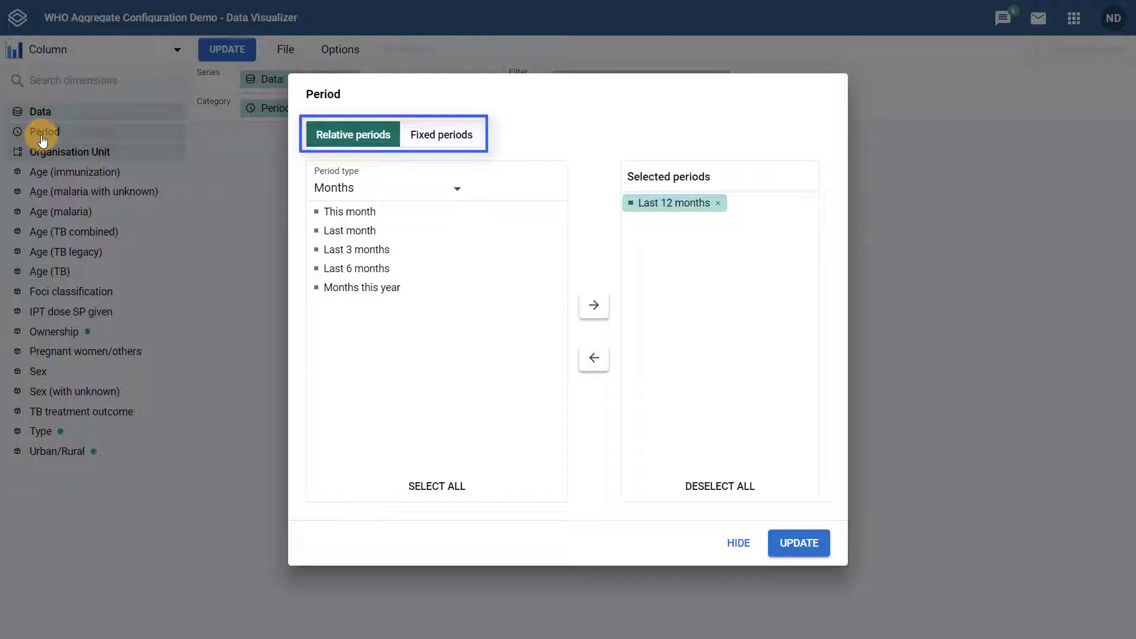
Replace Last 12 months with the fixed monthly periods January–December 2018.
{"action": "left_click", "coordinate": [458, 188]}
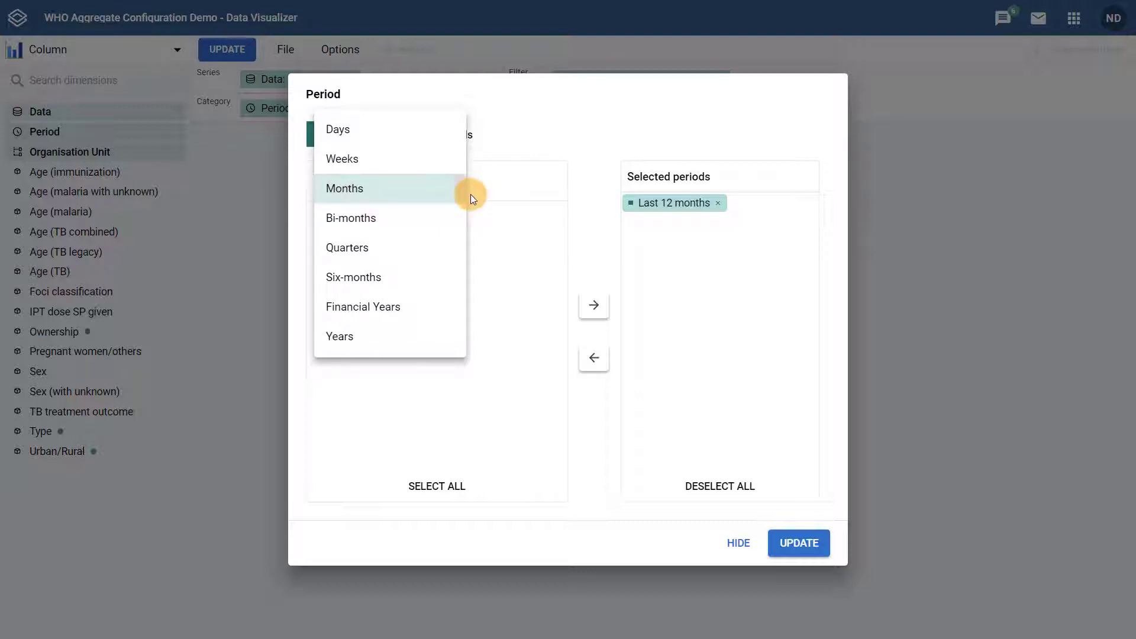
{"action": "left_click", "coordinate": [491, 205]}
{"action": "left_click", "coordinate": [423, 133]}
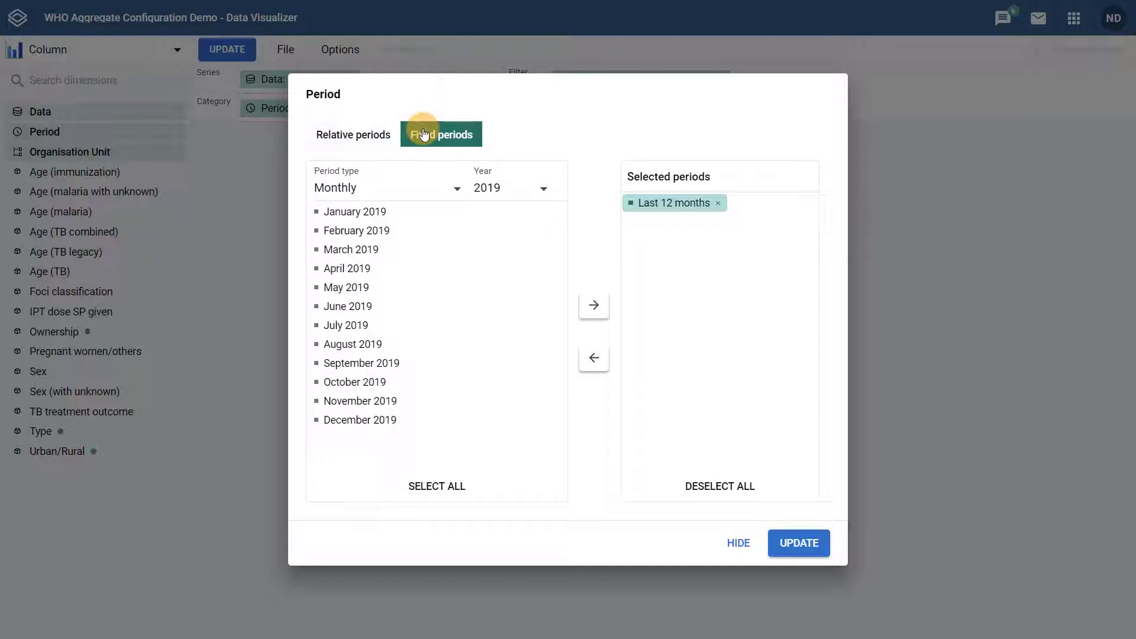
{"action": "left_click", "coordinate": [493, 188]}
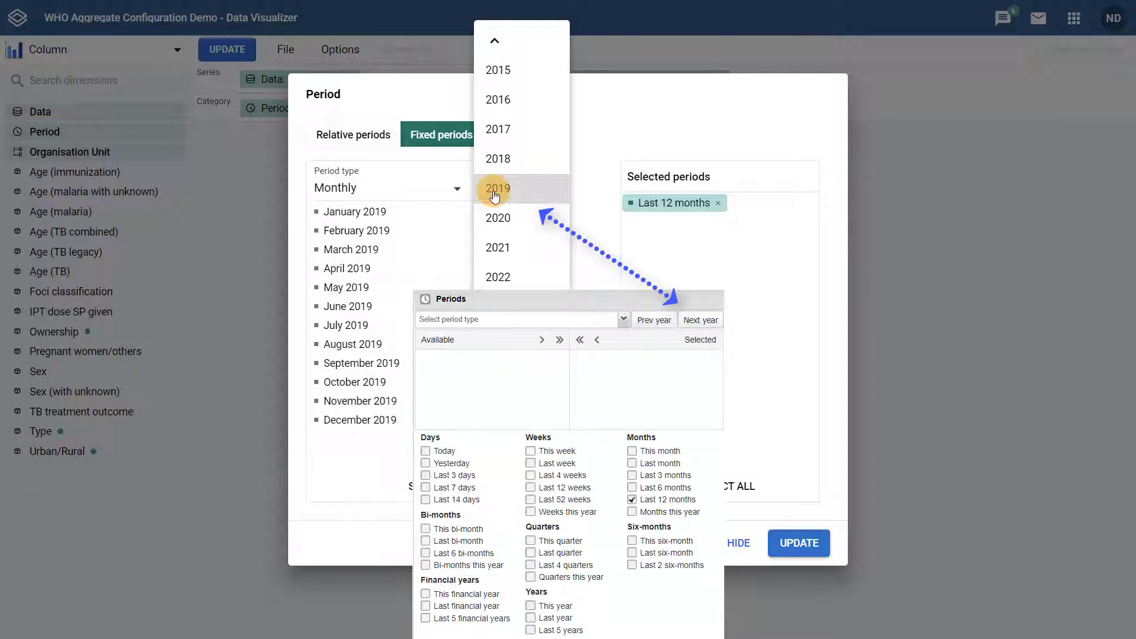
{"action": "left_click", "coordinate": [583, 180]}
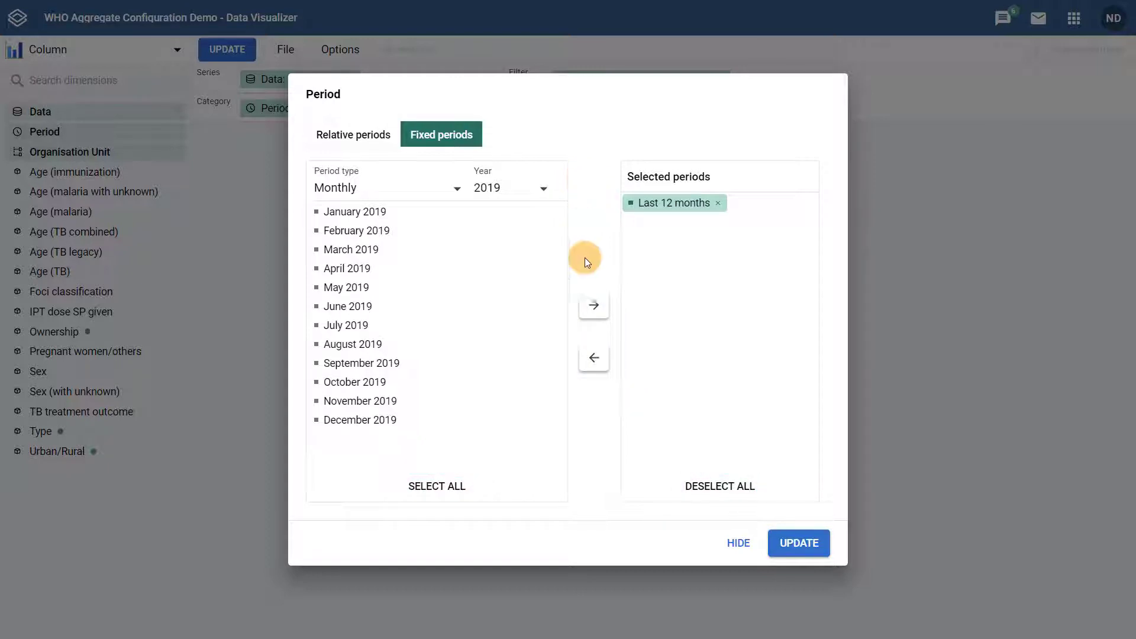
{"action": "left_click", "coordinate": [733, 490]}
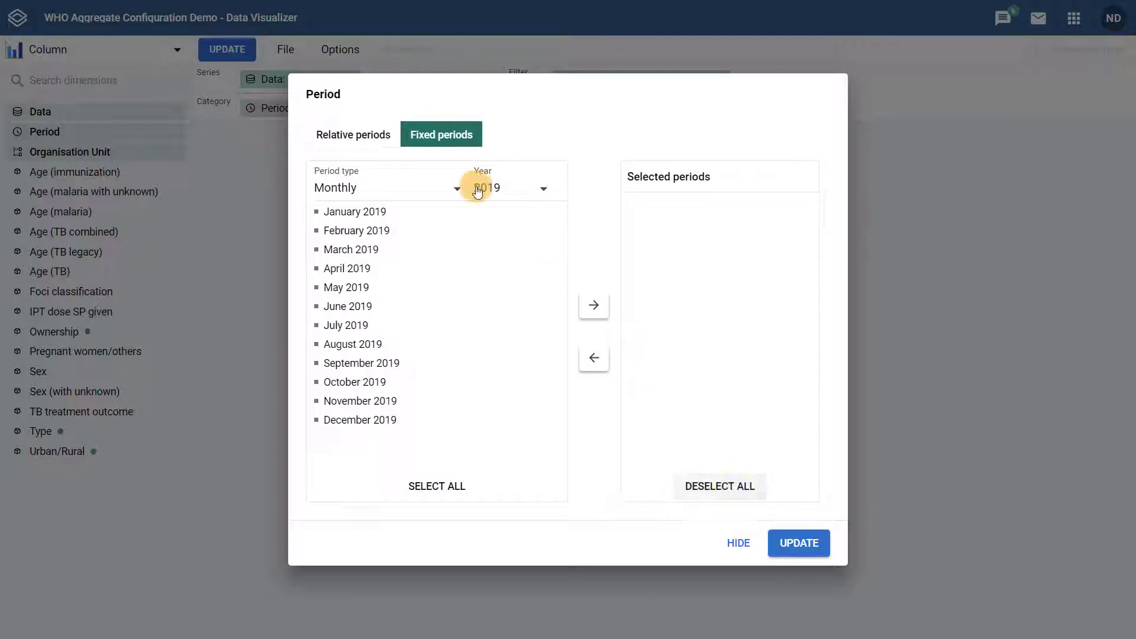
{"action": "left_click", "coordinate": [506, 188]}
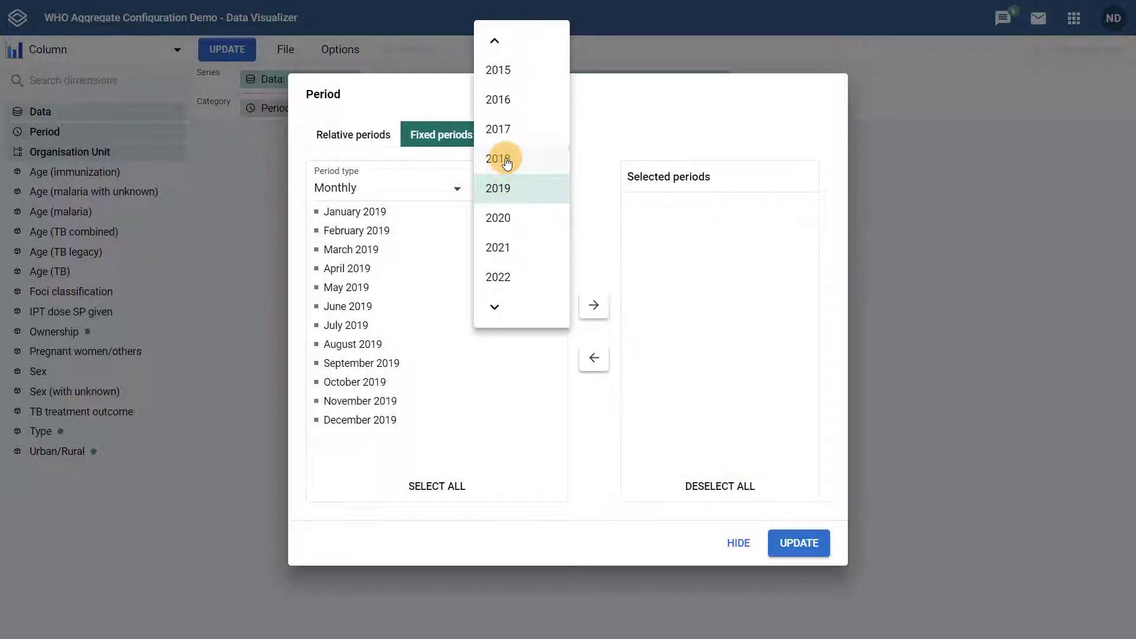
{"action": "left_click", "coordinate": [498, 159]}
{"action": "left_click", "coordinate": [441, 486]}
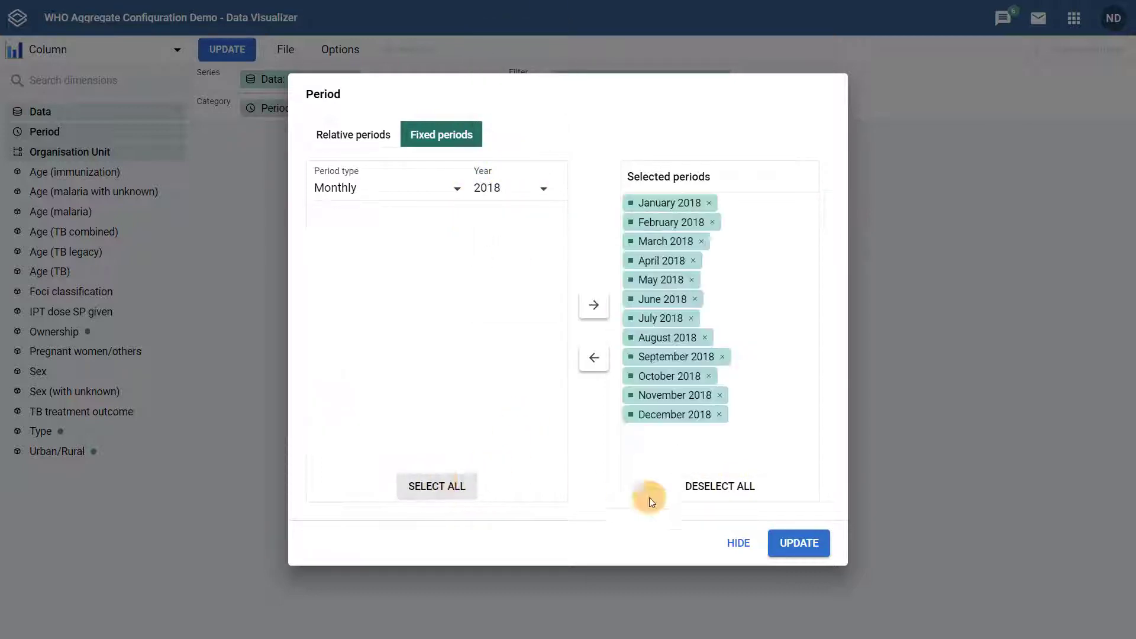
{"action": "left_click", "coordinate": [739, 544]}
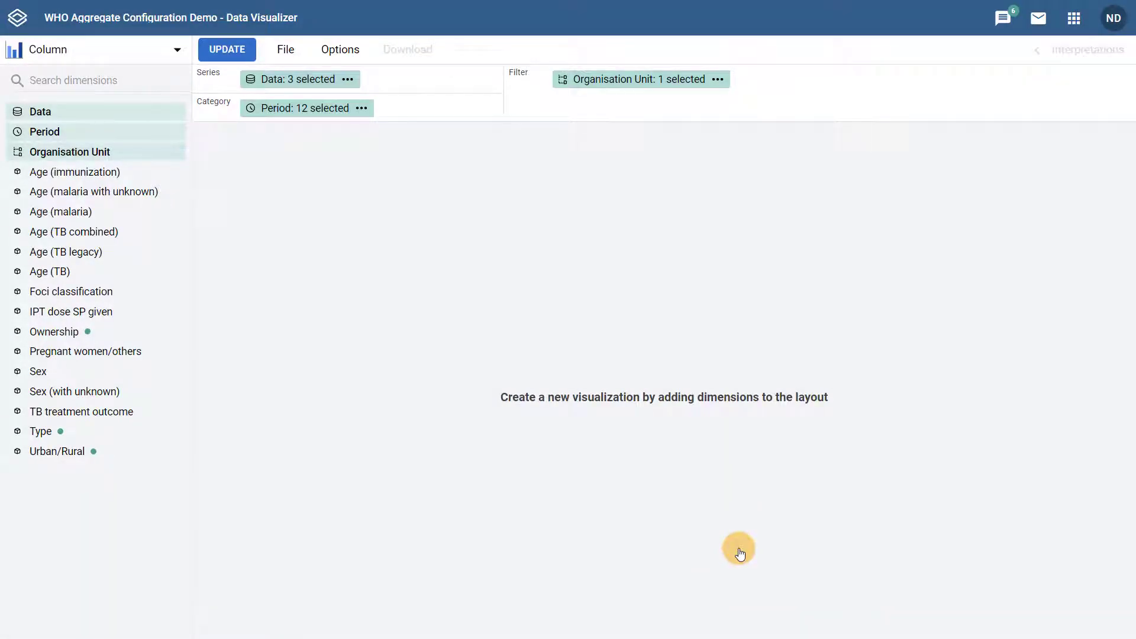
Swap Trainingland for Animal Region as the organisation unit, leaving level and group unset.
{"action": "left_click", "coordinate": [83, 152]}
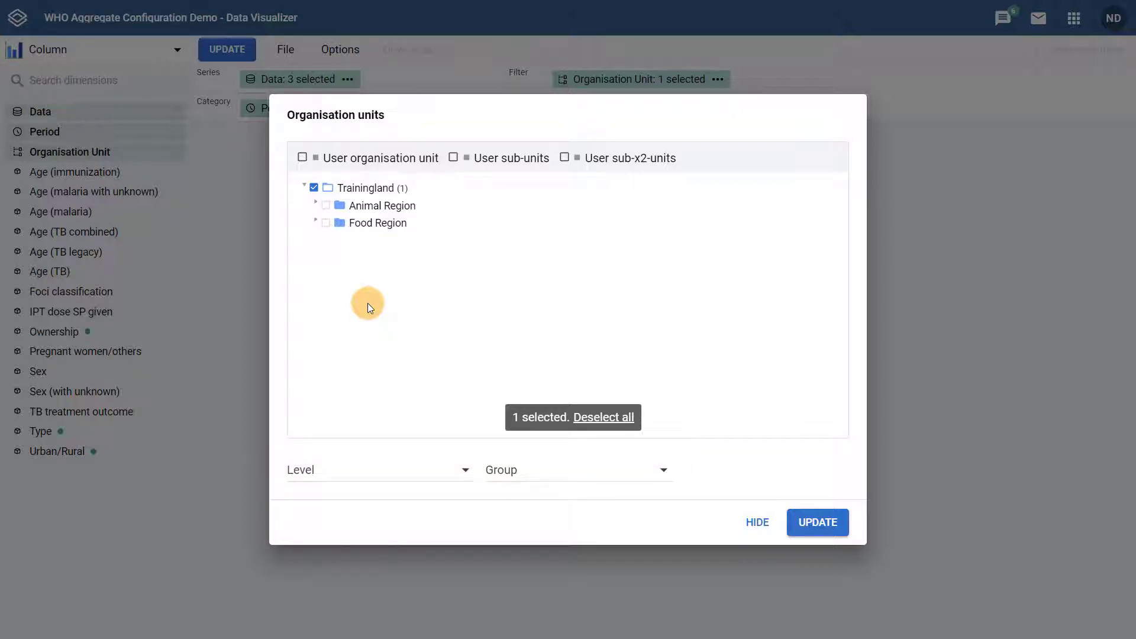
{"action": "left_click", "coordinate": [313, 187]}
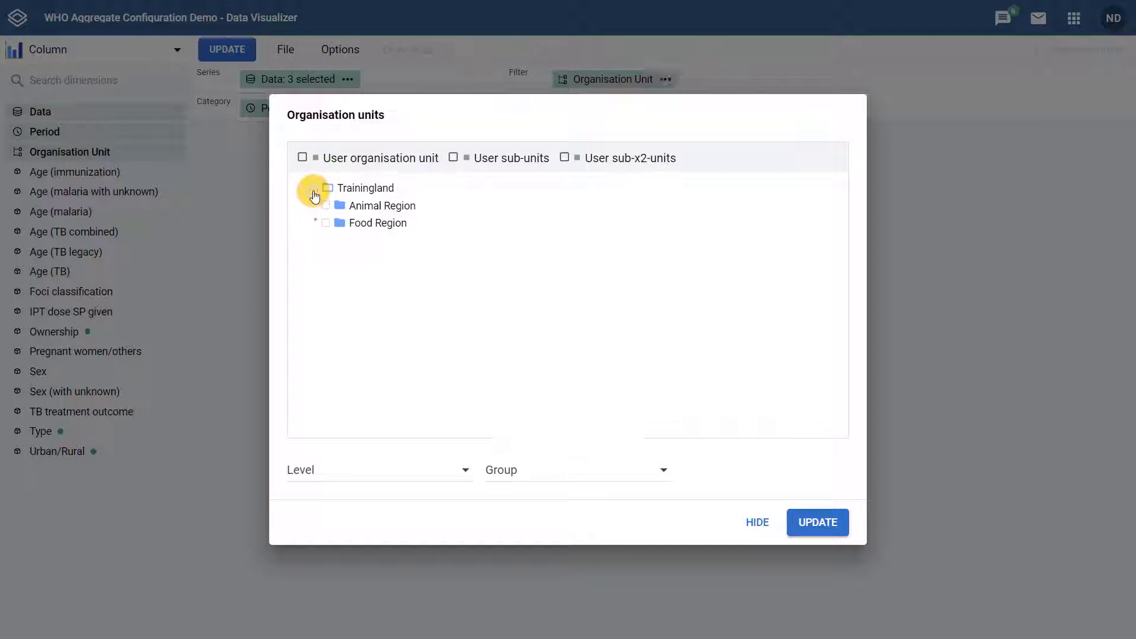
{"action": "left_click", "coordinate": [326, 205]}
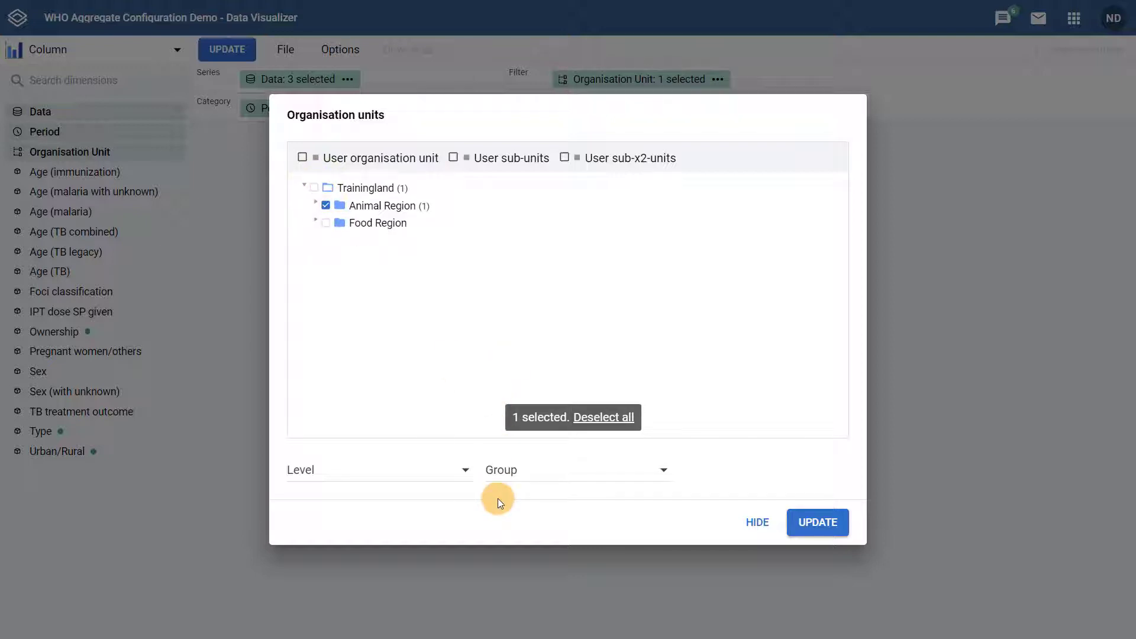
{"action": "left_click", "coordinate": [508, 478]}
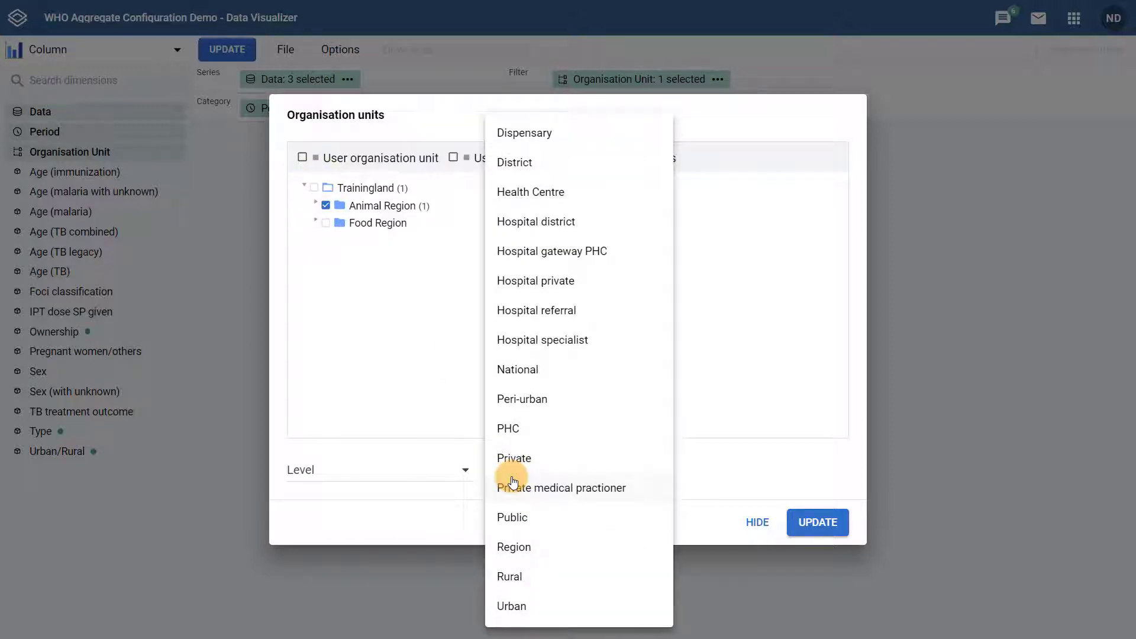
{"action": "left_click", "coordinate": [434, 456]}
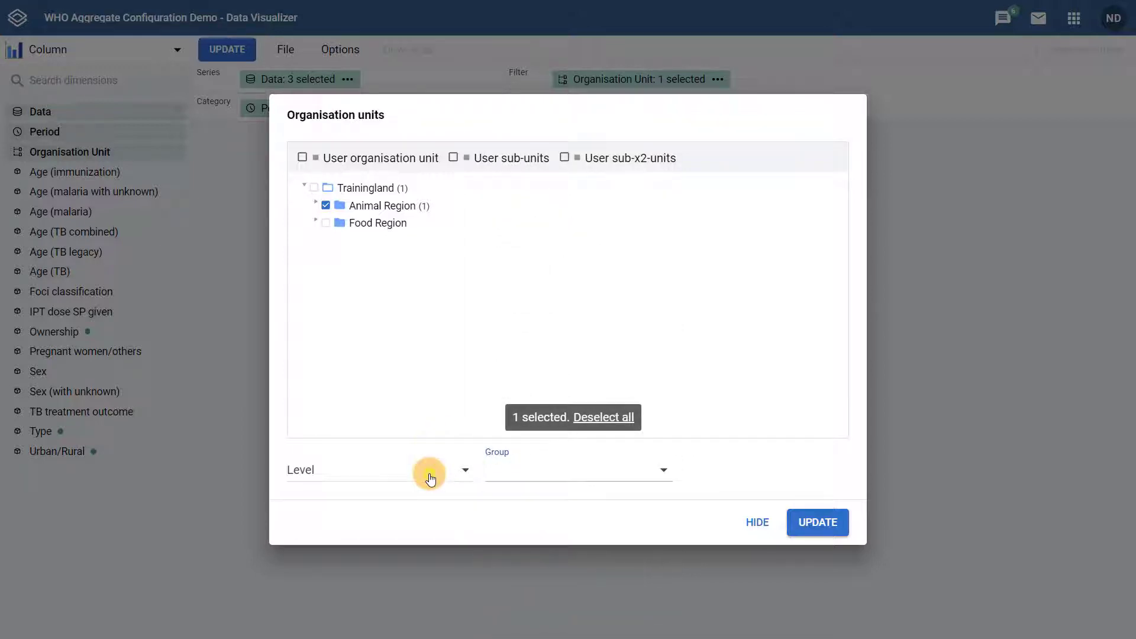
{"action": "left_click", "coordinate": [431, 477]}
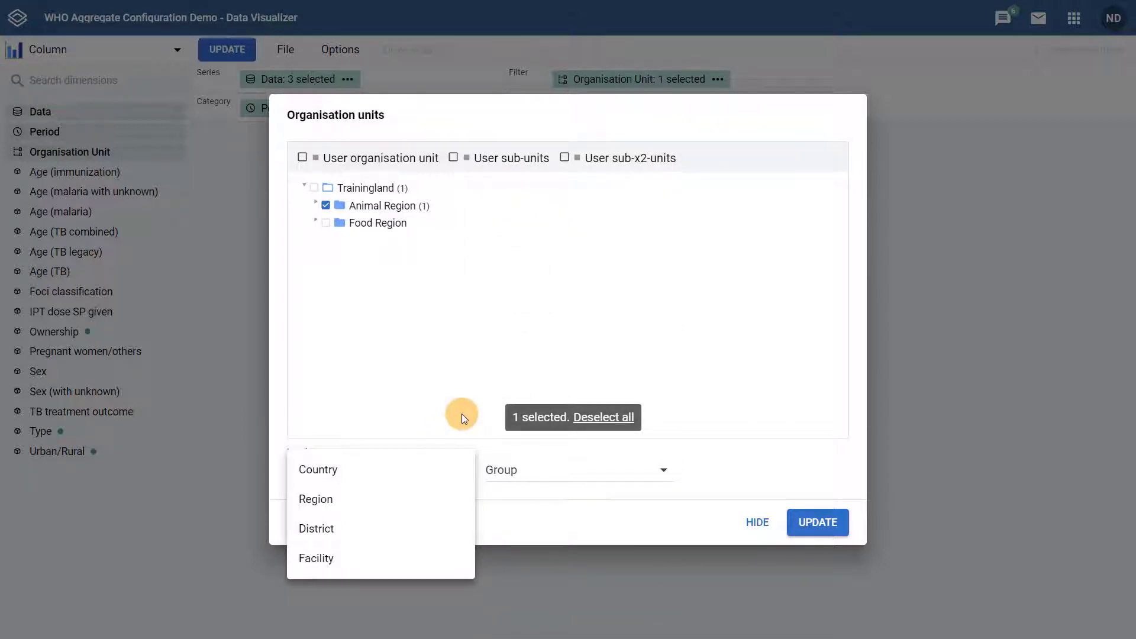
{"action": "left_click", "coordinate": [461, 414]}
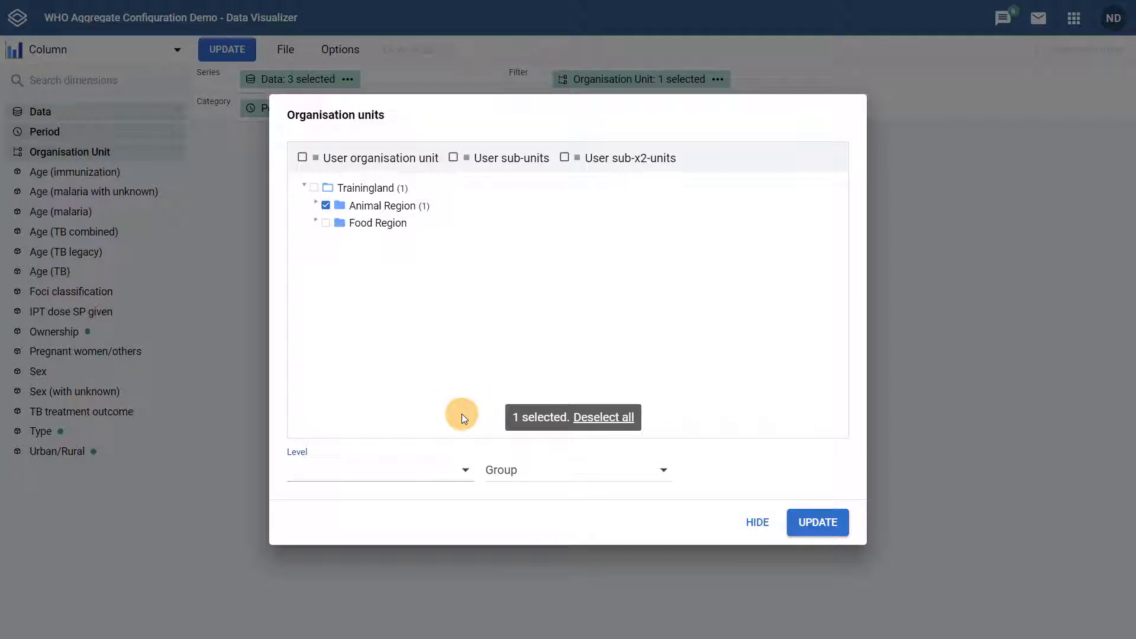
Render the Animal Region column chart of the three HIV series for January–December 2018.
{"action": "left_click", "coordinate": [817, 522]}
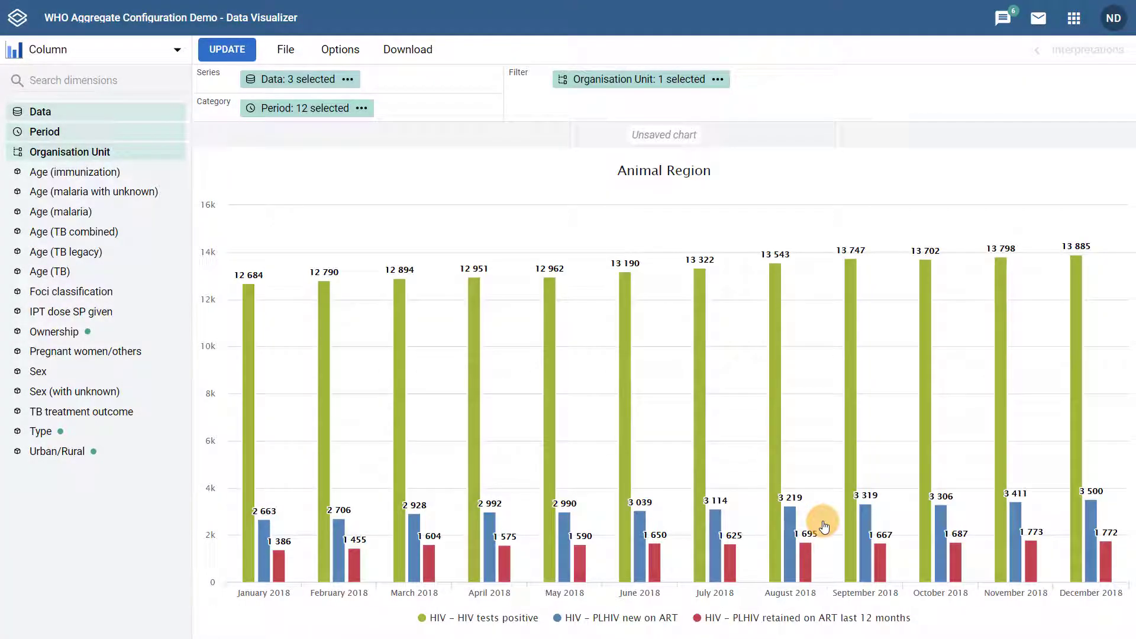